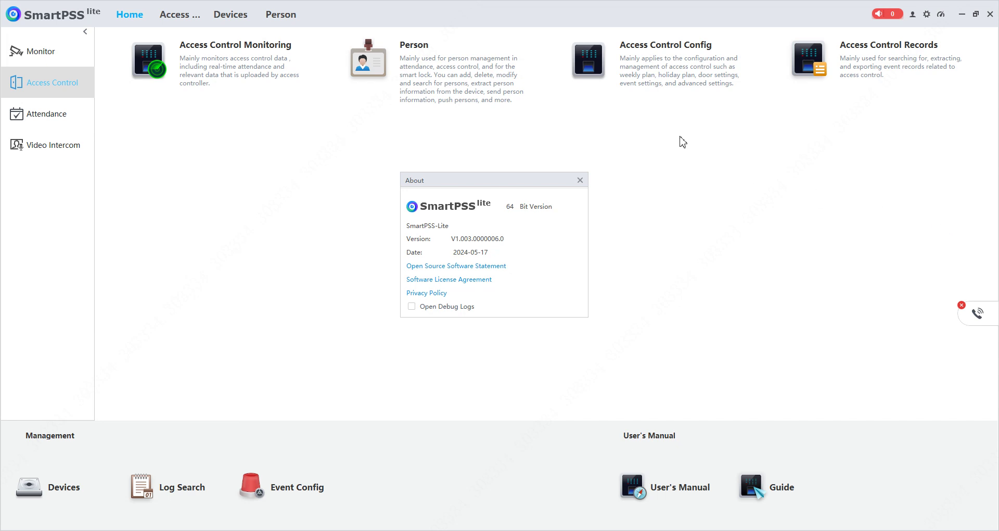
- Close the About dialog showing SmartPSS Lite version V1.003.0000006.0
{"action": "left_click", "coordinate": [580, 179]}
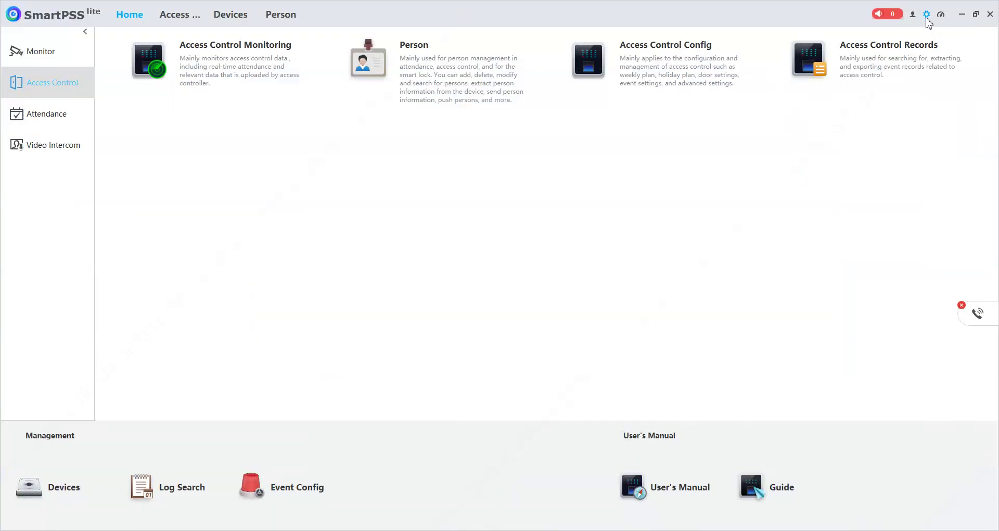
- Configure the third-party database as SQL SERVER at 127.0.0.1, database attendancelogs, with username and password
{"action": "left_click", "coordinate": [926, 18]}
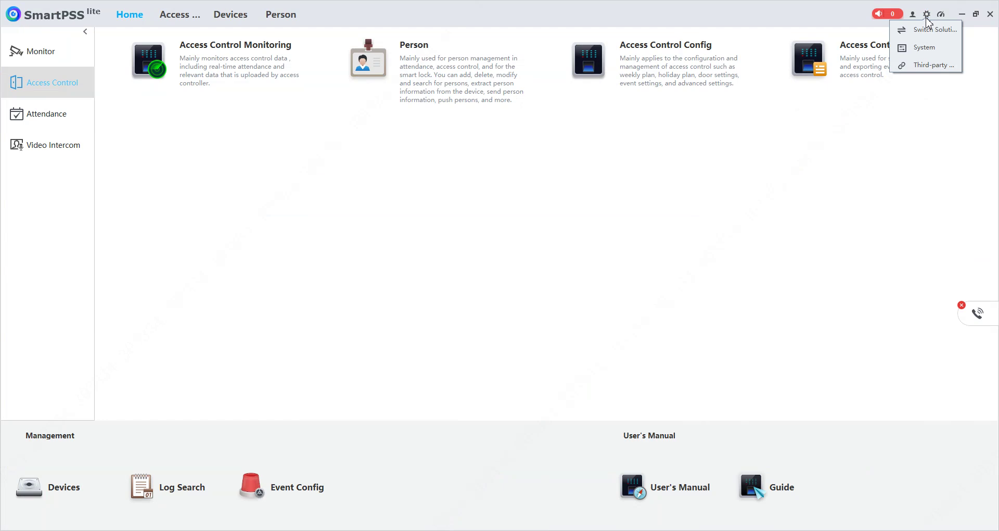
{"action": "left_click", "coordinate": [925, 74]}
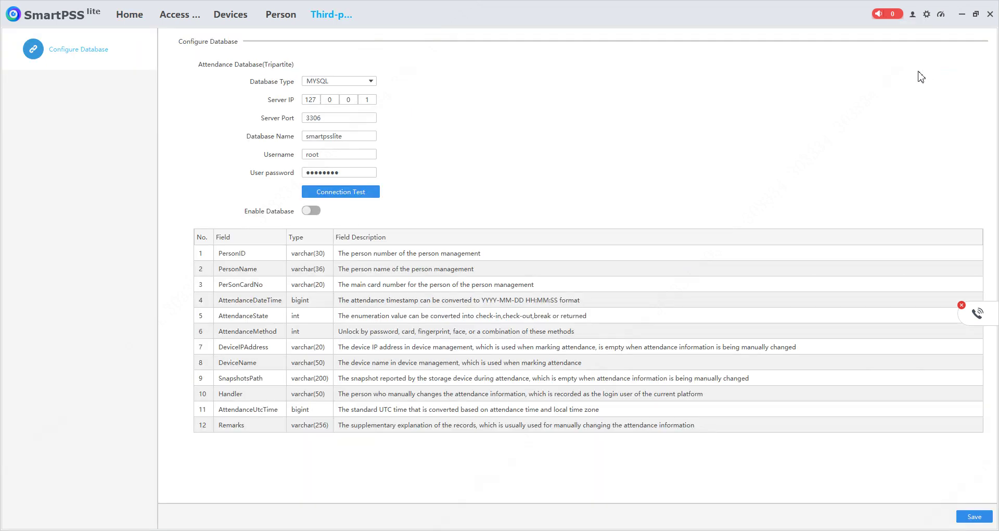
{"action": "left_click", "coordinate": [371, 81]}
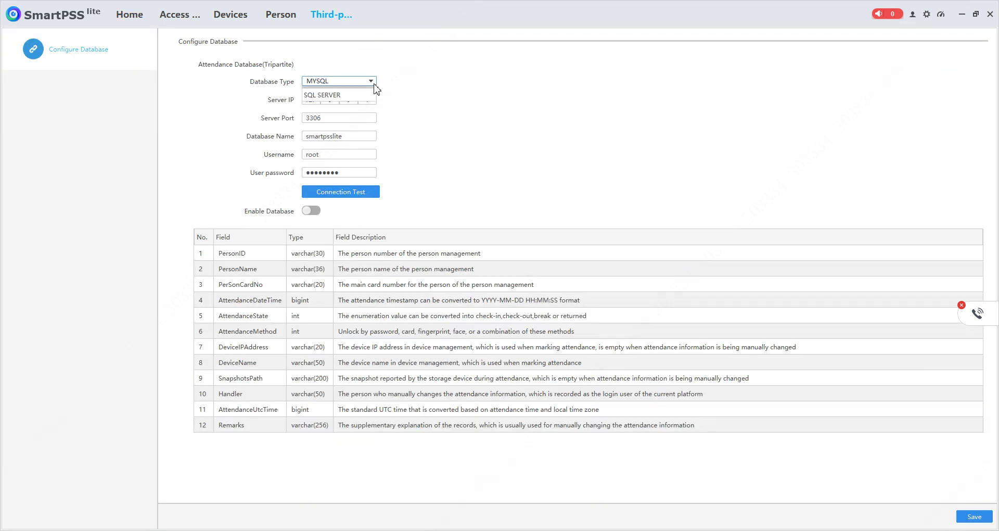
{"action": "left_click", "coordinate": [364, 99]}
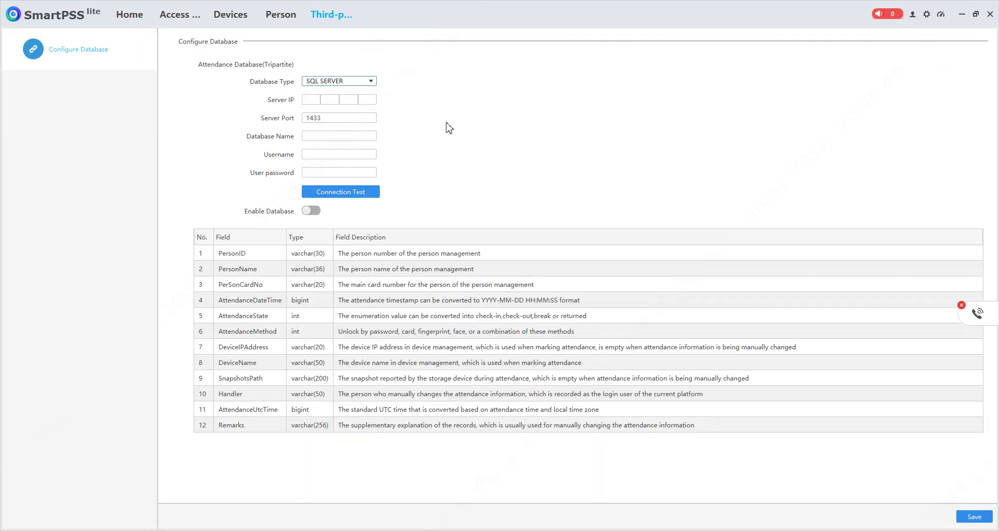
{"action": "left_click", "coordinate": [312, 99]}
{"action": "type", "text": "127."}
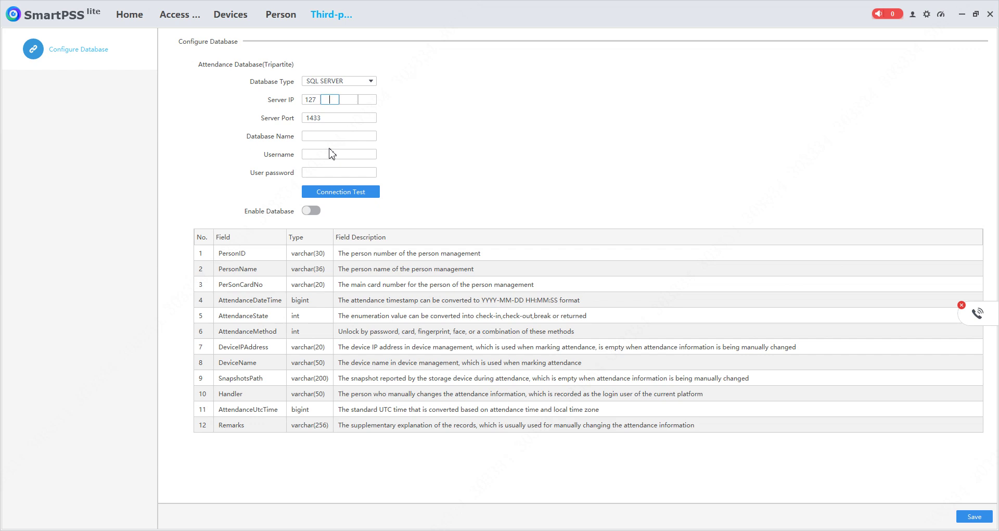
{"action": "type", "text": "0.0.1"}
{"action": "left_click", "coordinate": [319, 136]}
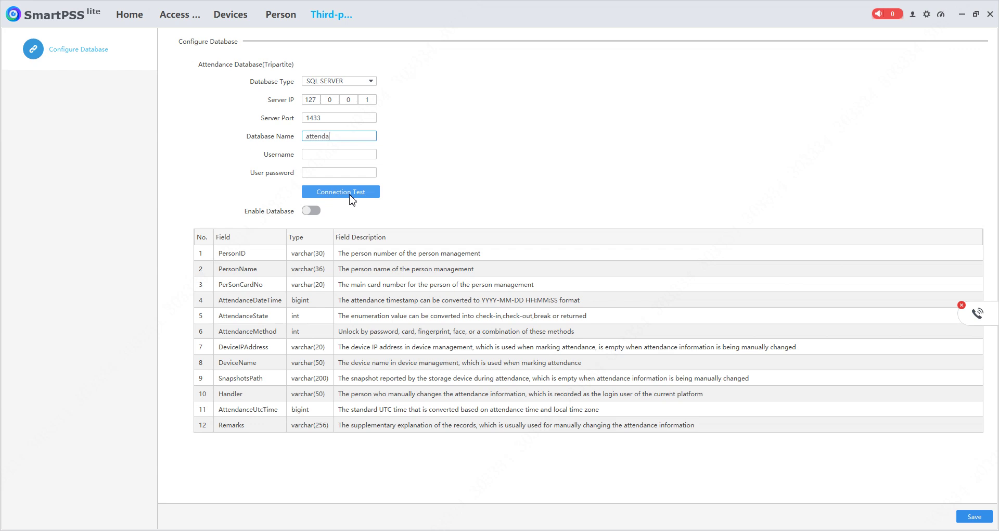
{"action": "type", "text": "attendancelogs"}
{"action": "key", "text": "Tab"}
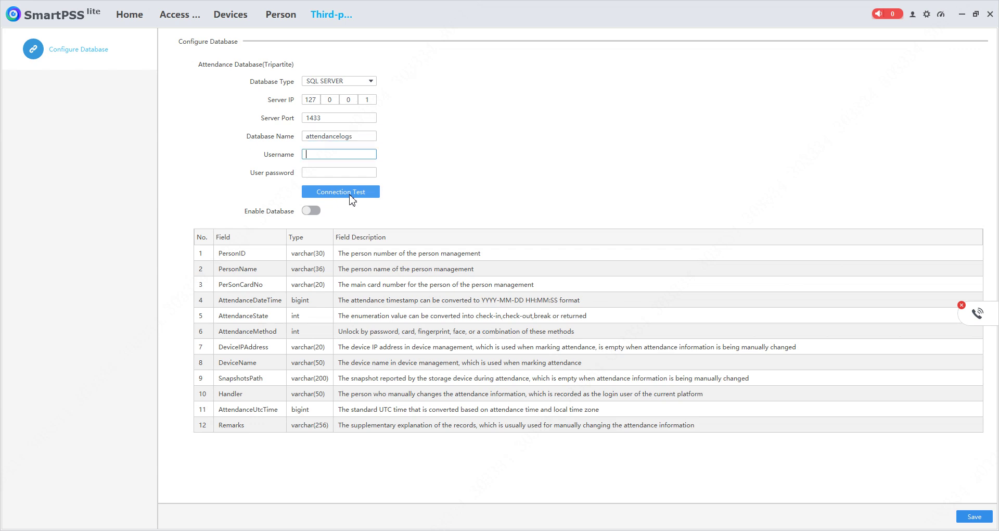
{"action": "type", "text": "sa"}
{"action": "key", "text": "Tab"}
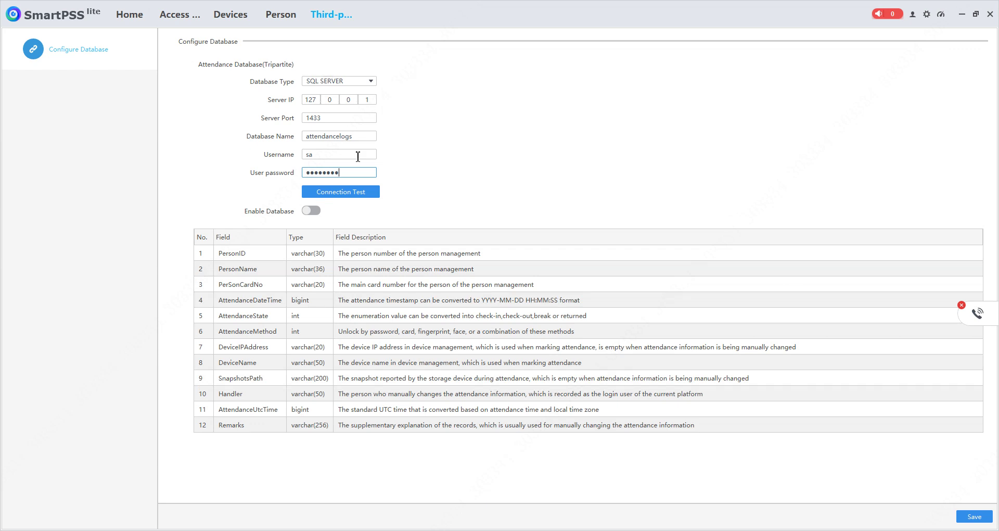
{"action": "left_click_drag", "start_coordinate": [370, 136], "coordinate": [305, 135]}
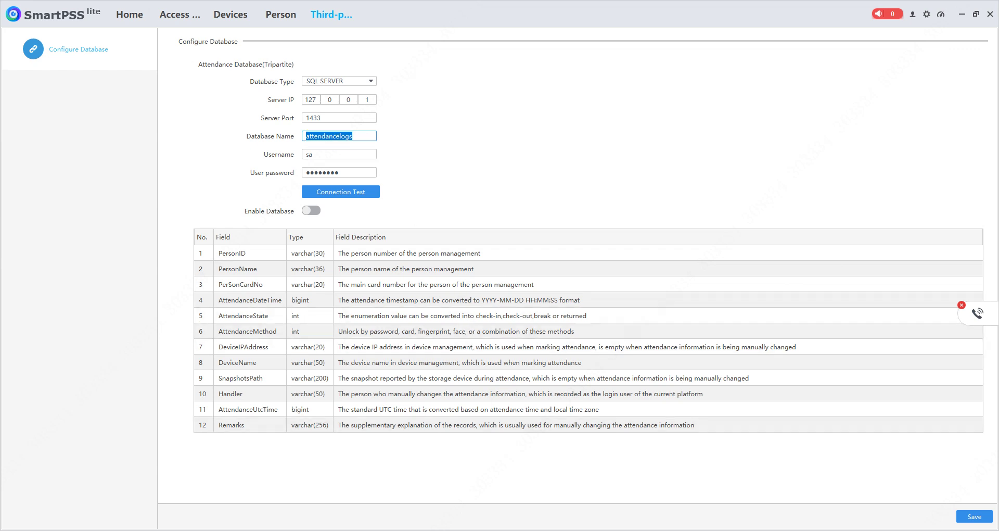
- Create the attendancelogs database in SSMS by pasting and running the CREATE DATABASE script
{"action": "key", "text": "alt+Tab"}
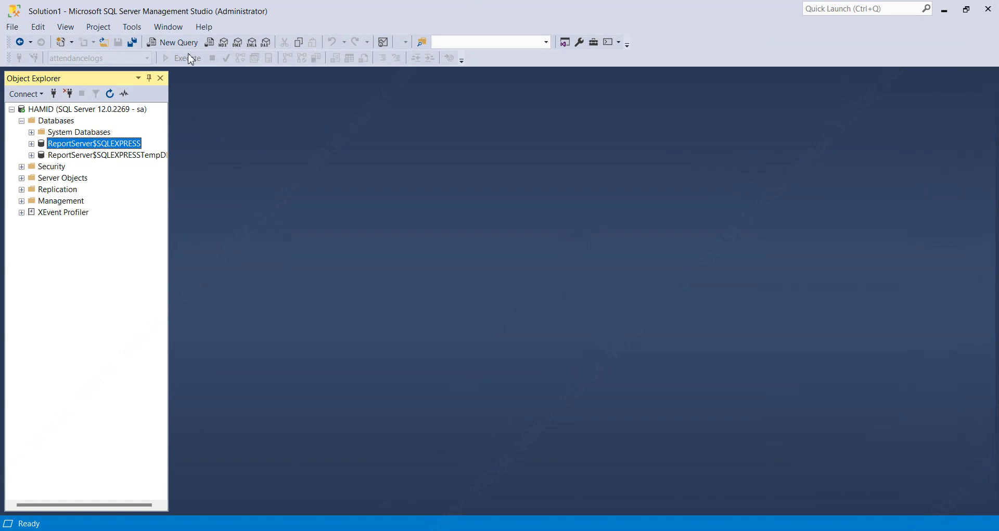
{"action": "left_click", "coordinate": [174, 42]}
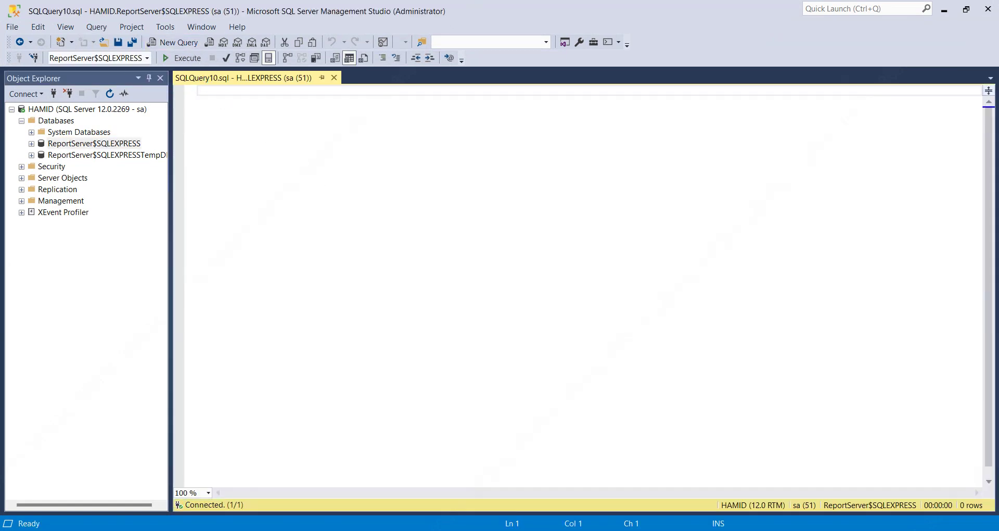
{"action": "key", "text": "alt+Tab"}
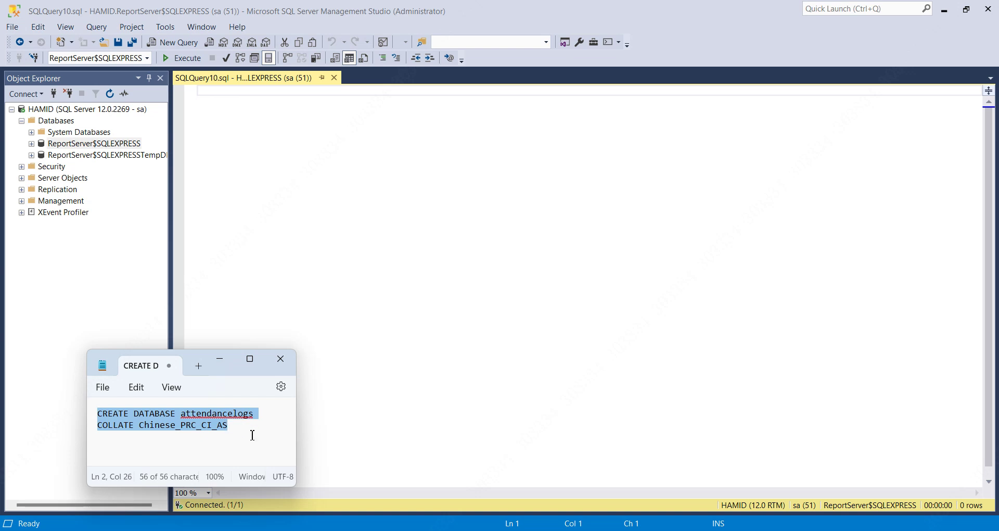
{"action": "left_click", "coordinate": [434, 168]}
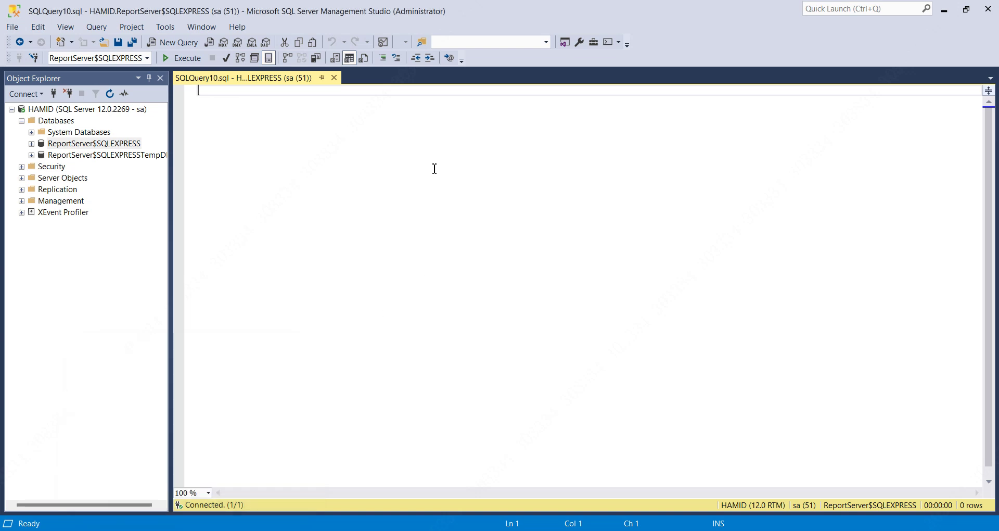
{"action": "type", "text": "CREATE DATABASE attendancelogs COLLATE Chinese_PRC_CI_AS"}
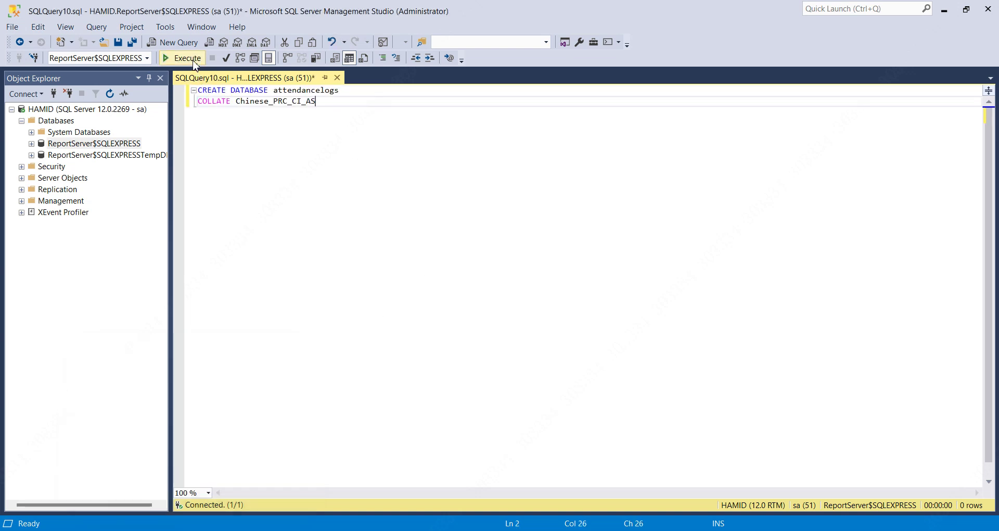
{"action": "left_click", "coordinate": [194, 59]}
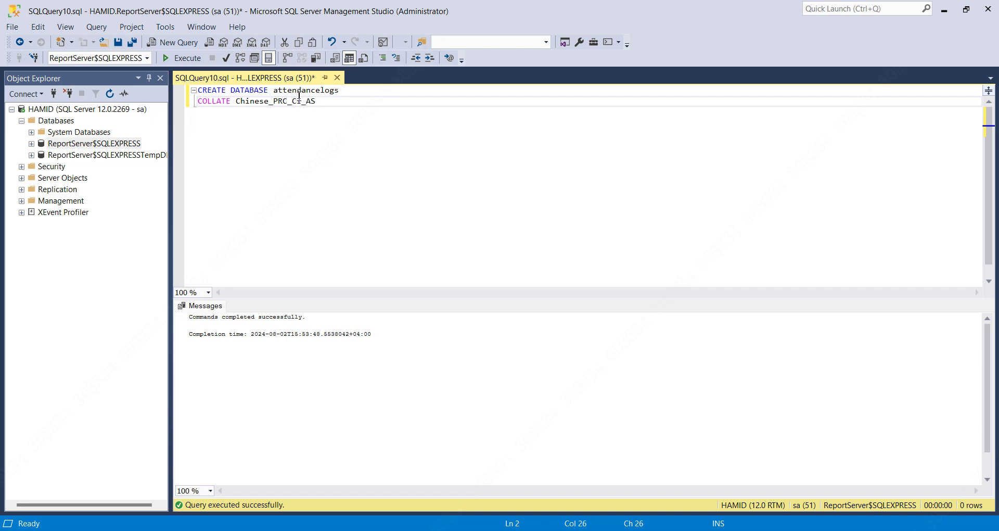
{"action": "double_click", "coordinate": [304, 92]}
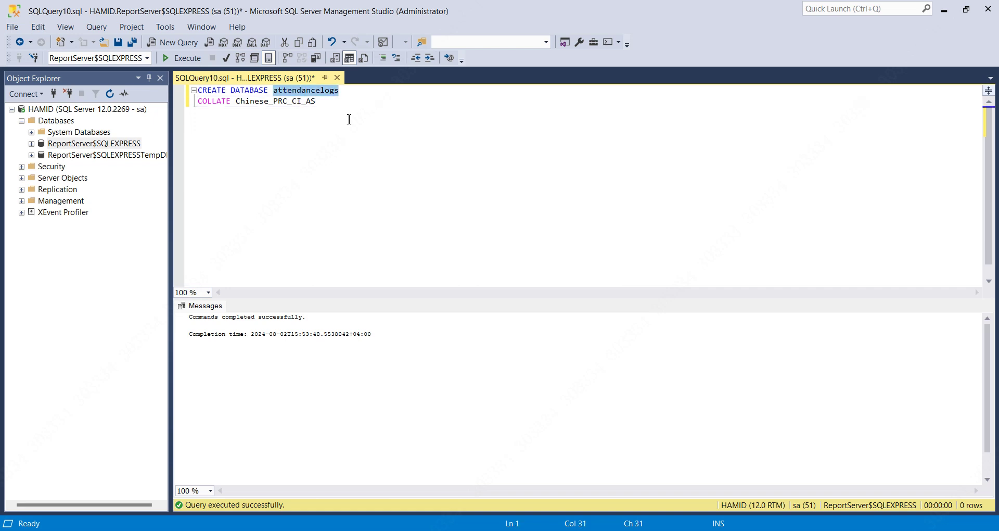
{"action": "left_click_drag", "start_coordinate": [349, 119], "coordinate": [198, 90]}
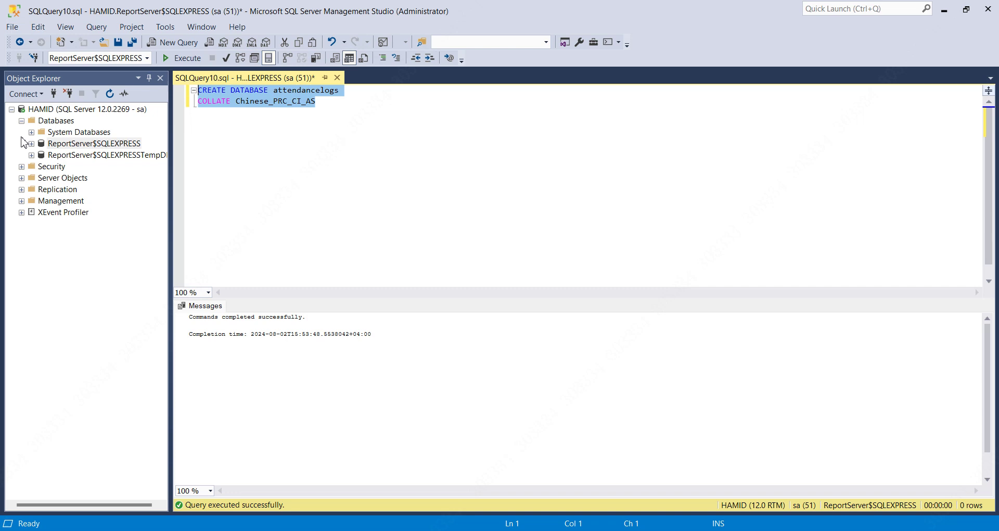
- Refresh the Databases folder and expand attendancelogs > Tables in Object Explorer
{"action": "right_click", "coordinate": [48, 125]}
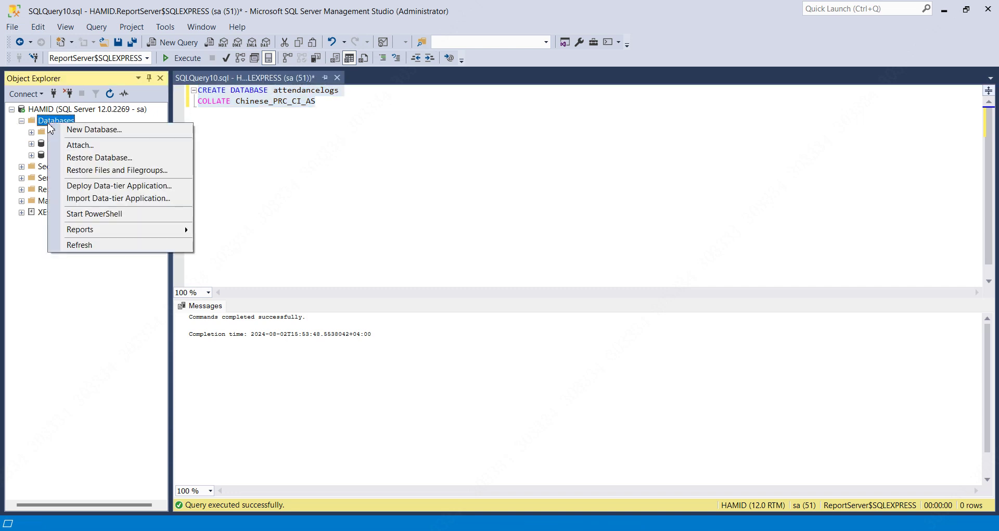
{"action": "left_click", "coordinate": [89, 245]}
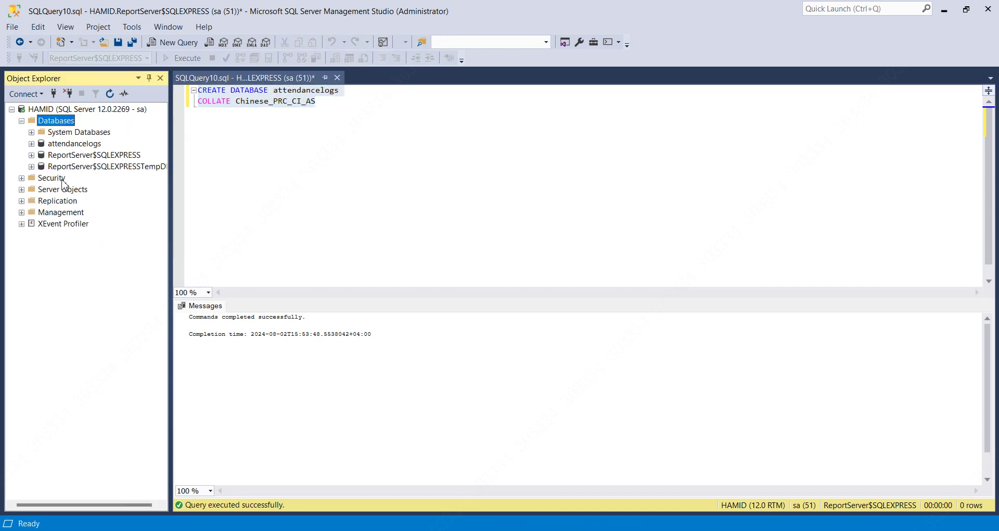
{"action": "left_click", "coordinate": [31, 144]}
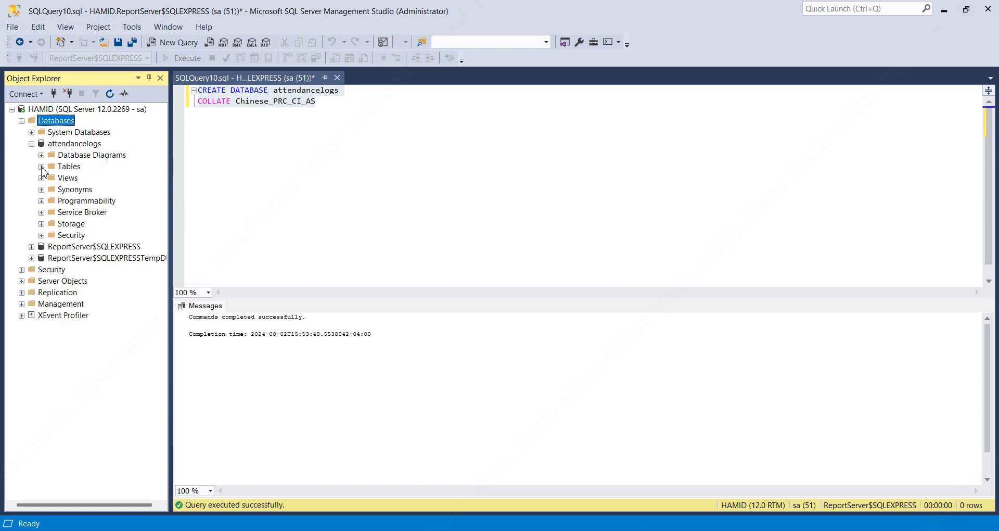
{"action": "left_click", "coordinate": [41, 166]}
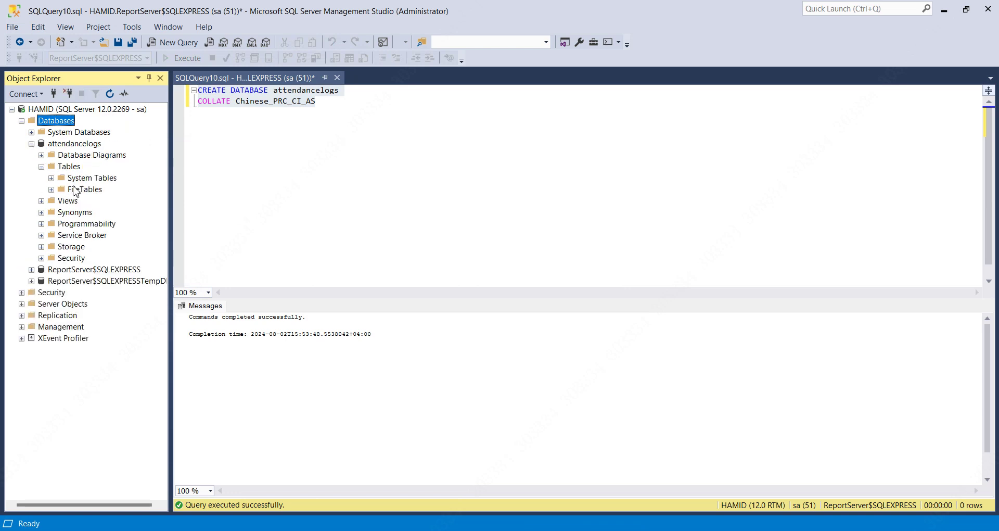
{"action": "left_click", "coordinate": [944, 11]}
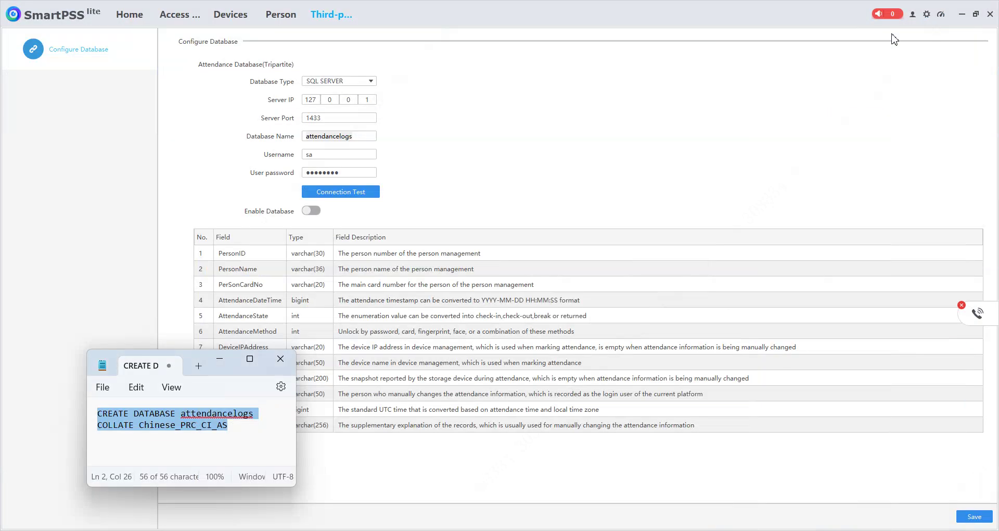
- Pass the Connection Test, switch Enable Database on and save the SQL Server configuration
{"action": "left_click", "coordinate": [332, 197]}
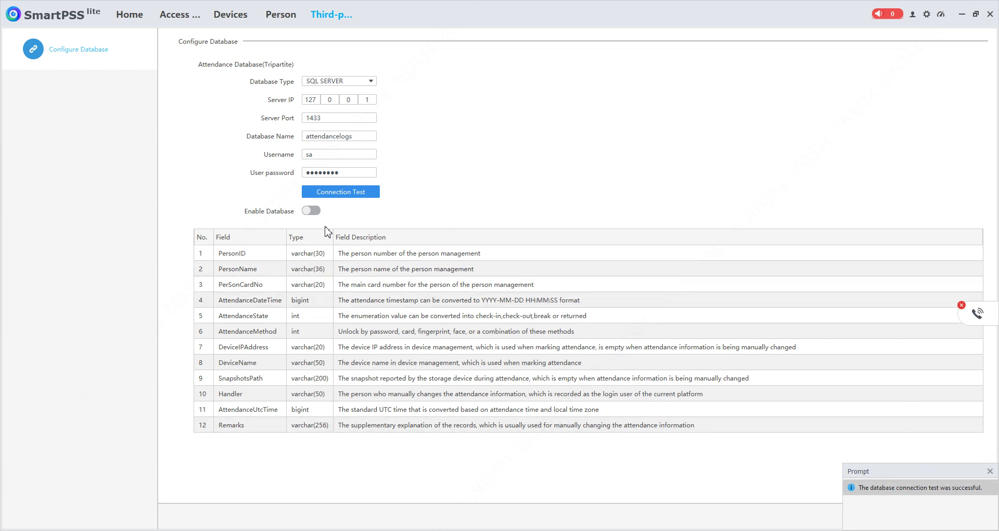
{"action": "left_click", "coordinate": [315, 211]}
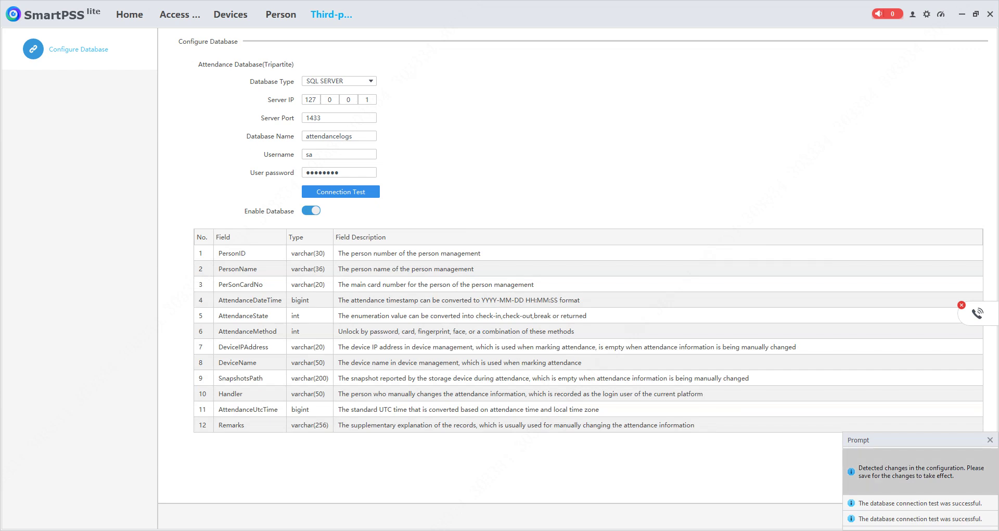
{"action": "left_click", "coordinate": [990, 439]}
{"action": "left_click", "coordinate": [974, 516]}
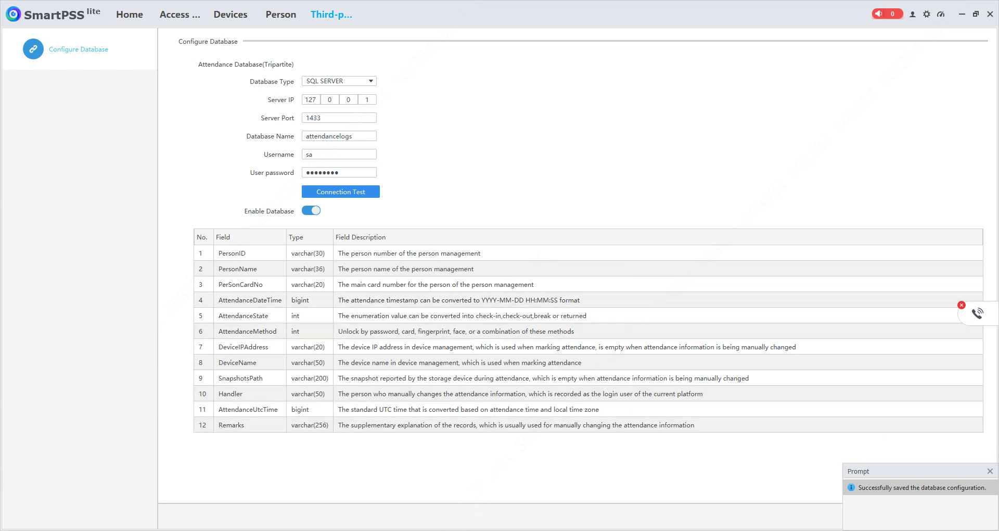
{"action": "left_click", "coordinate": [469, 518]}
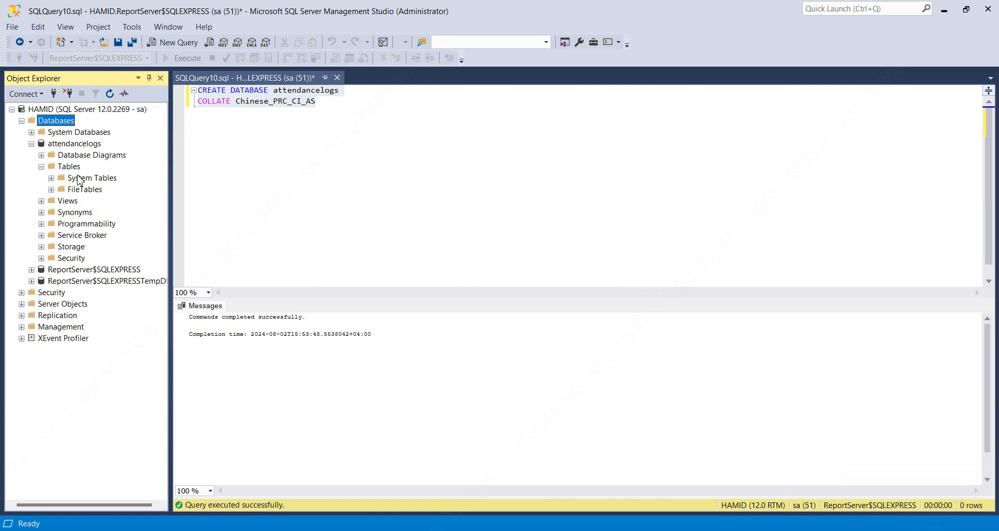
- Refresh attendancelogs and run Select Top 1000 Rows on dbo.AttendanceRecordInfo, returning 0 rows
{"action": "right_click", "coordinate": [75, 144]}
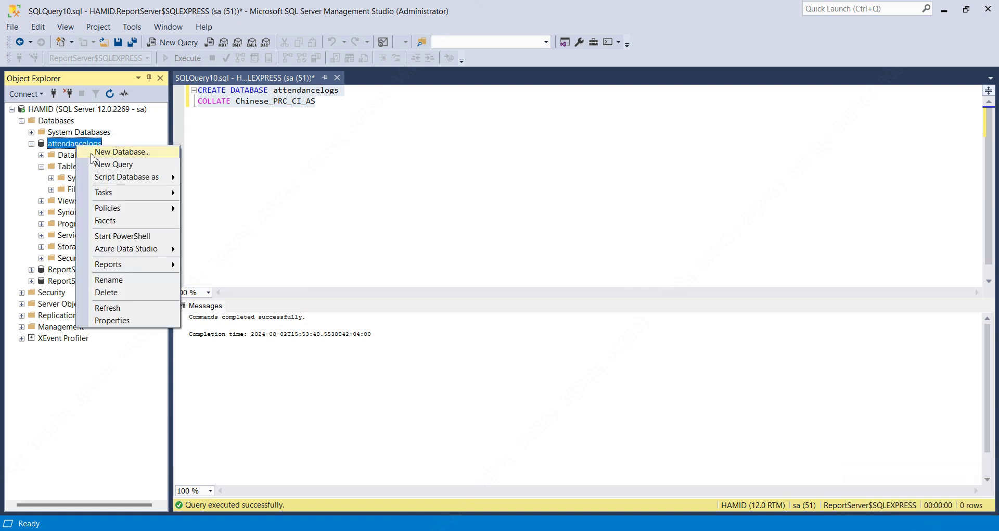
{"action": "left_click", "coordinate": [111, 313]}
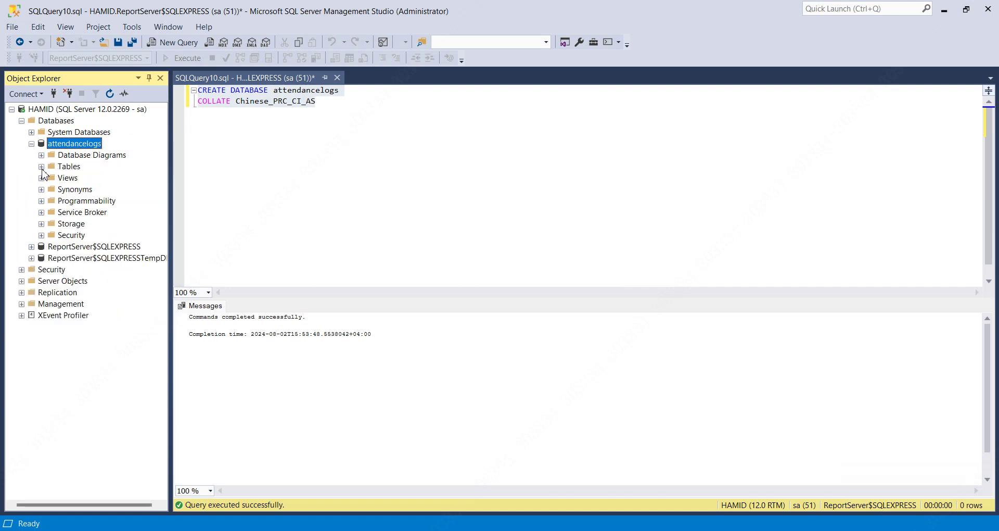
{"action": "left_click", "coordinate": [41, 166]}
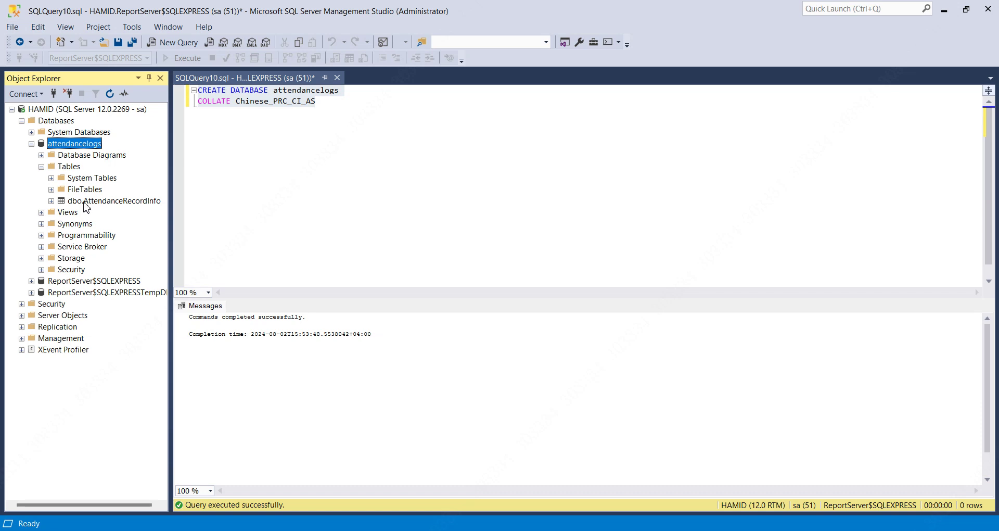
{"action": "right_click", "coordinate": [84, 202]}
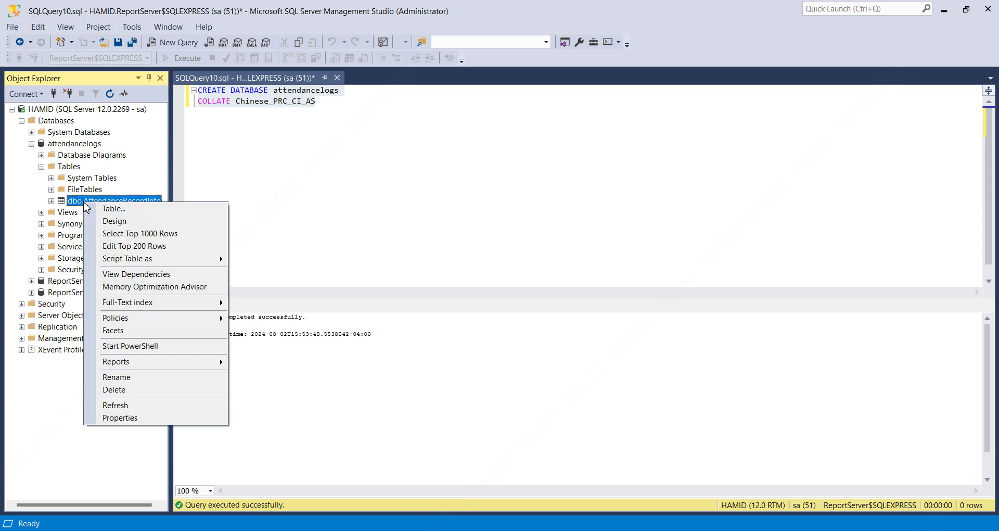
{"action": "left_click", "coordinate": [107, 234]}
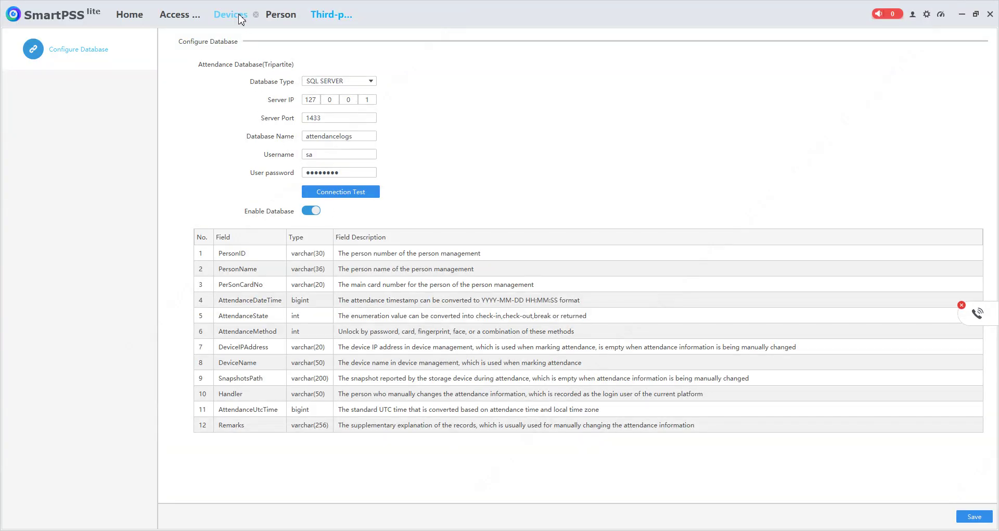
- Move from Devices to Person Management, showing the one user with face and fingerprint credentials
{"action": "left_click", "coordinate": [241, 19]}
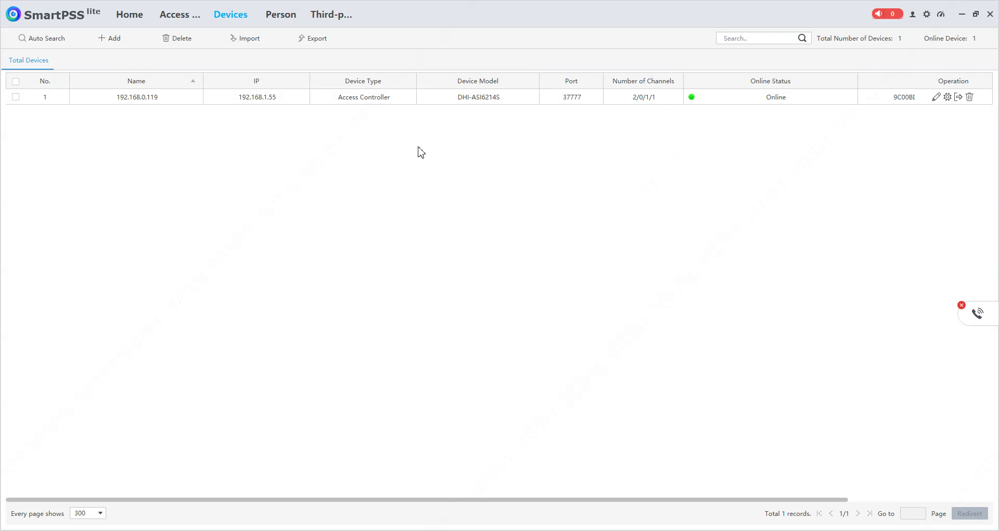
{"action": "left_click", "coordinate": [271, 17]}
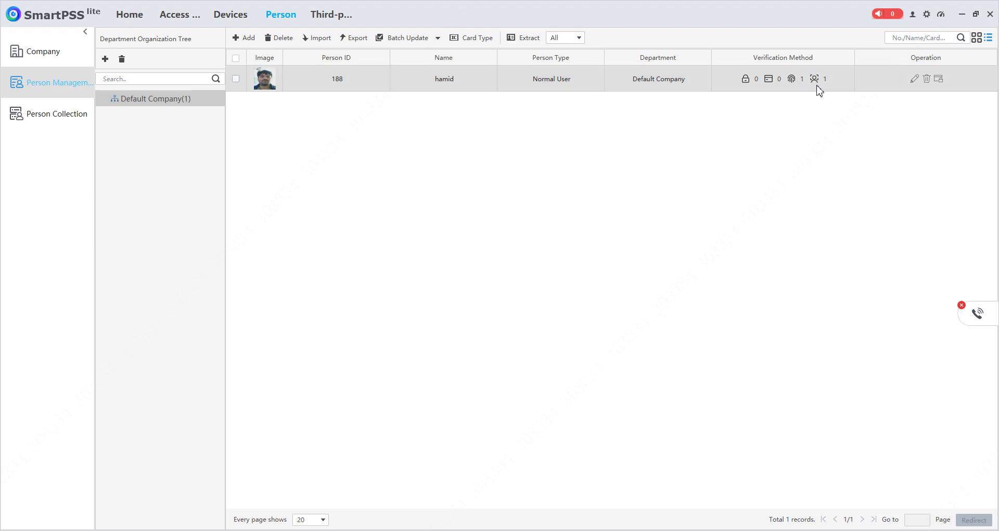
- Open the Access page and select Door 1's latest recognition-unlock event
{"action": "left_click", "coordinate": [180, 21]}
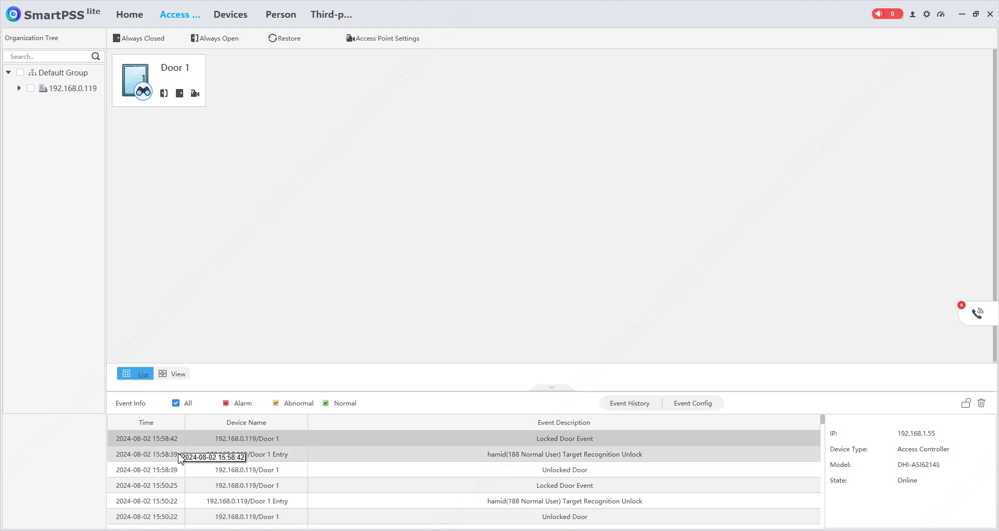
{"action": "left_click", "coordinate": [155, 437]}
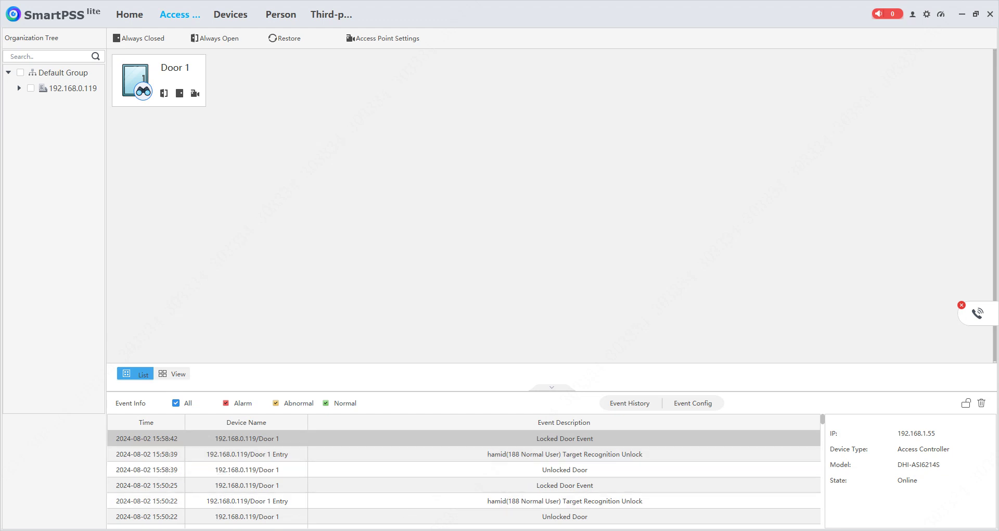
- Rerun the AttendanceRecordInfo query and inspect the new row's time, method, IP and snapshot values
{"action": "left_click", "coordinate": [451, 484]}
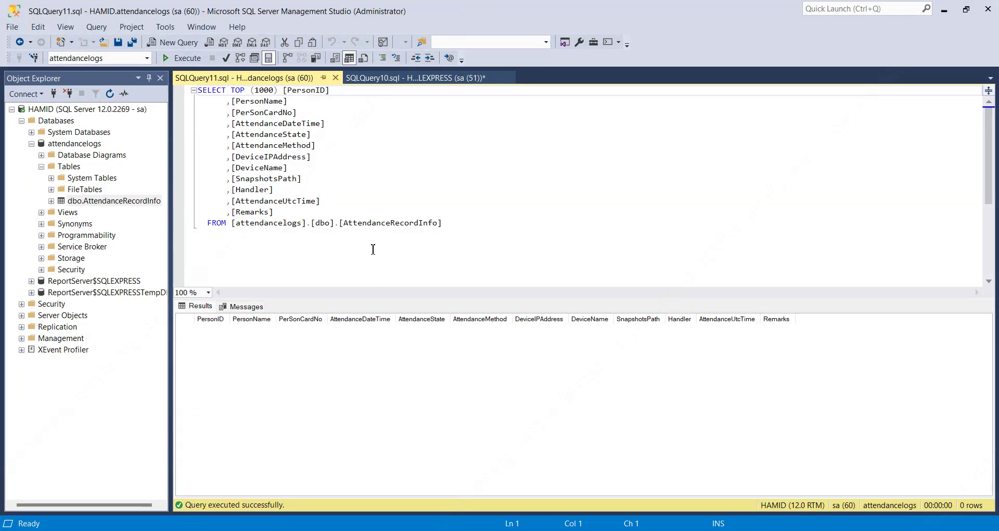
{"action": "left_click", "coordinate": [479, 230]}
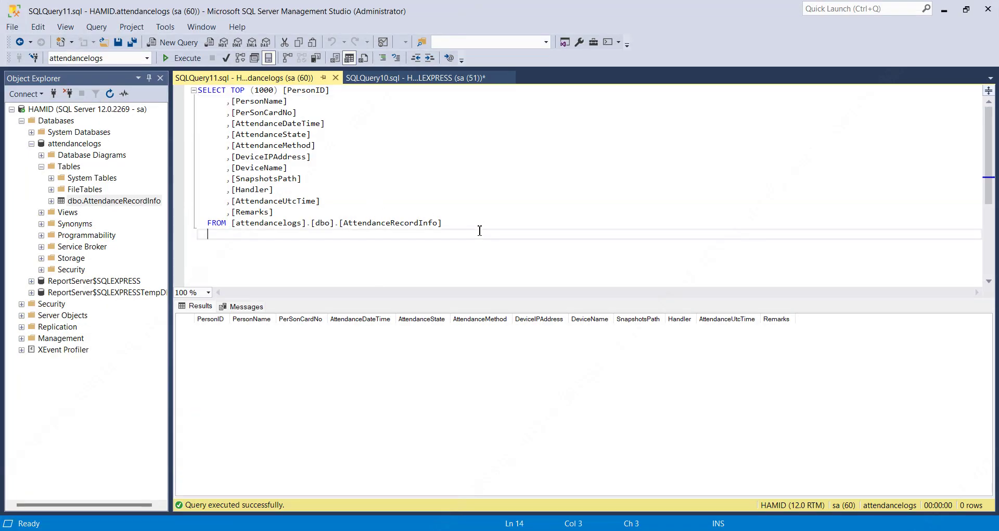
{"action": "left_click", "coordinate": [186, 58]}
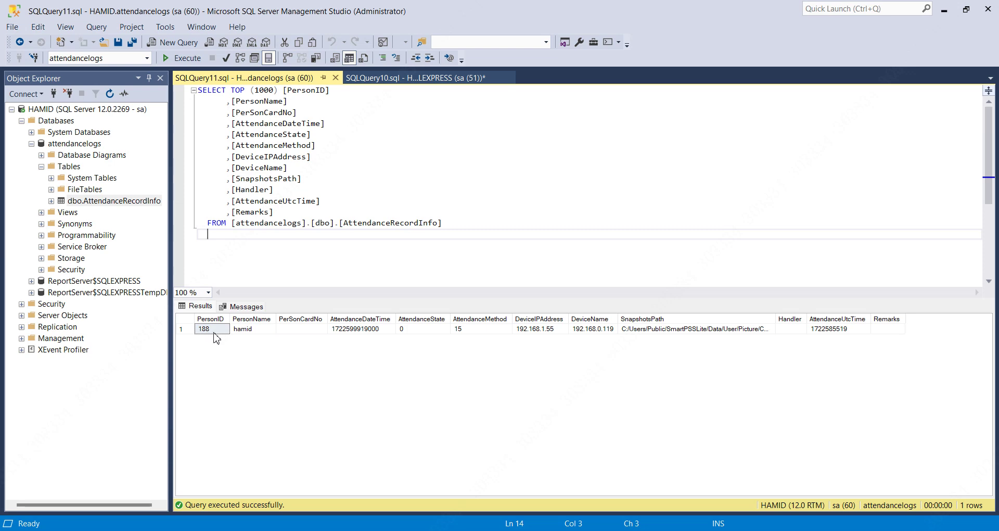
{"action": "left_click", "coordinate": [247, 330]}
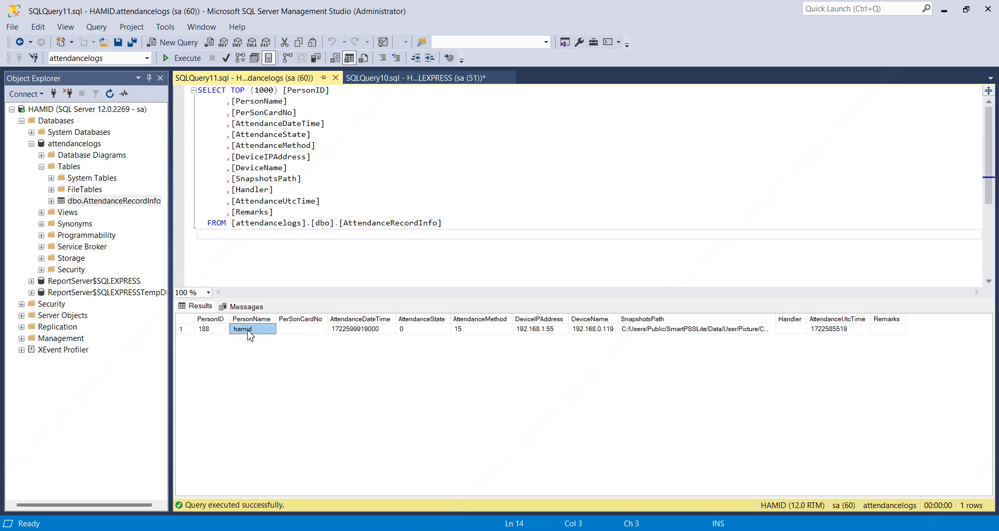
{"action": "left_click", "coordinate": [345, 332]}
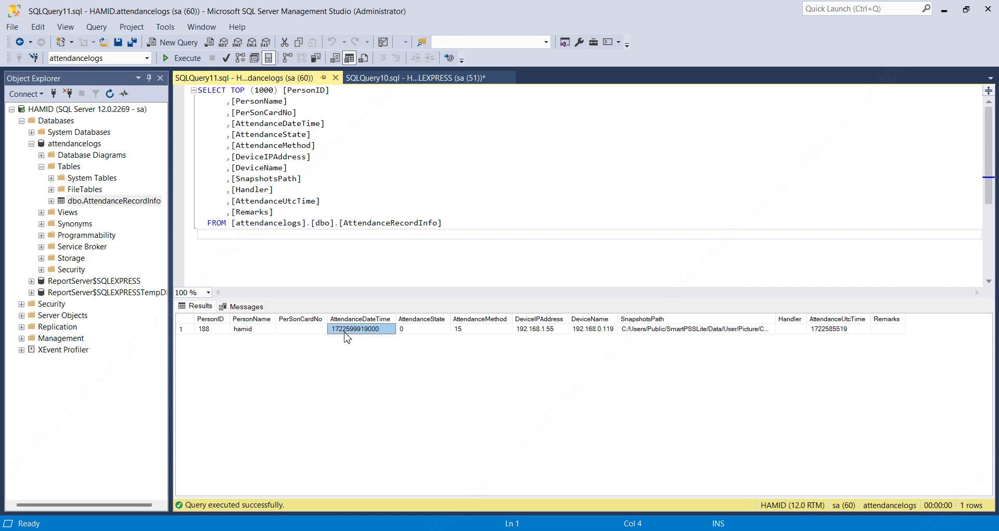
{"action": "left_click", "coordinate": [432, 332]}
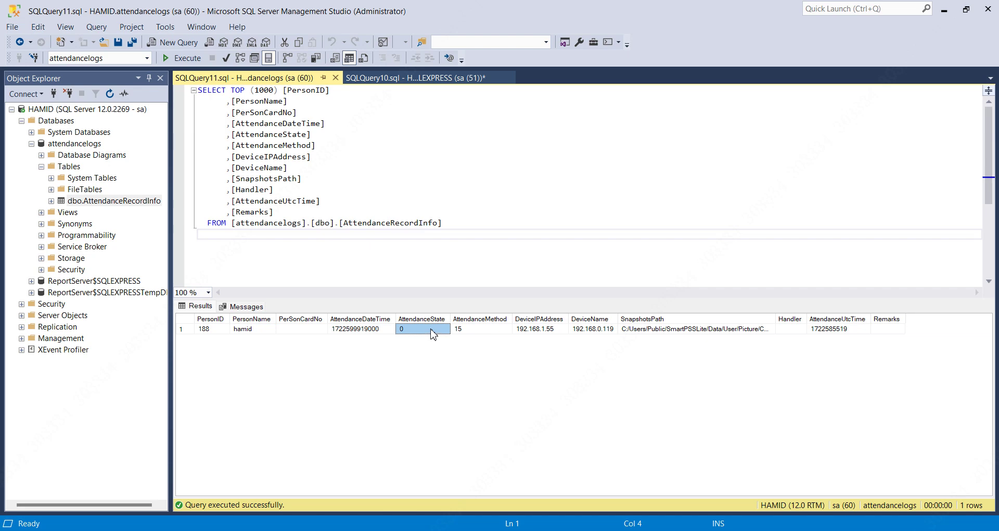
{"action": "left_click", "coordinate": [498, 331]}
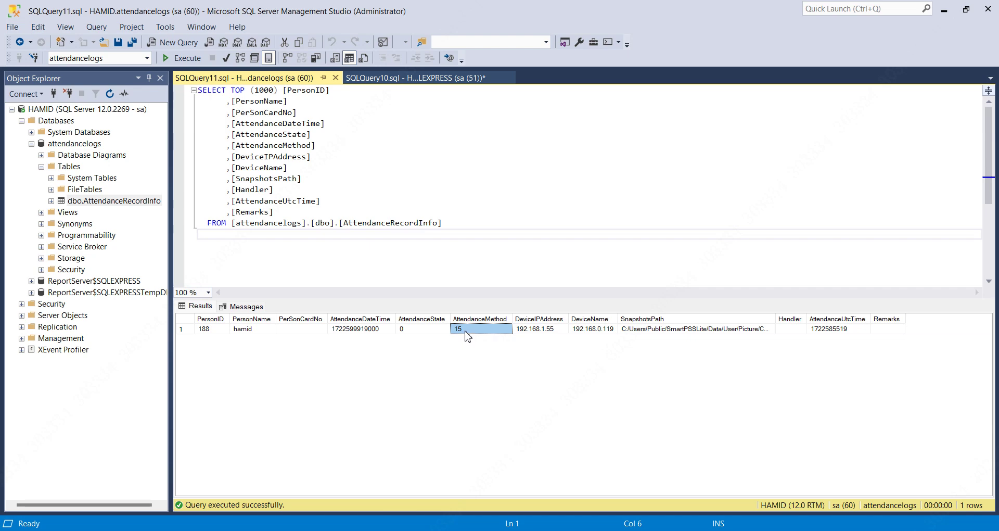
{"action": "left_click", "coordinate": [543, 331]}
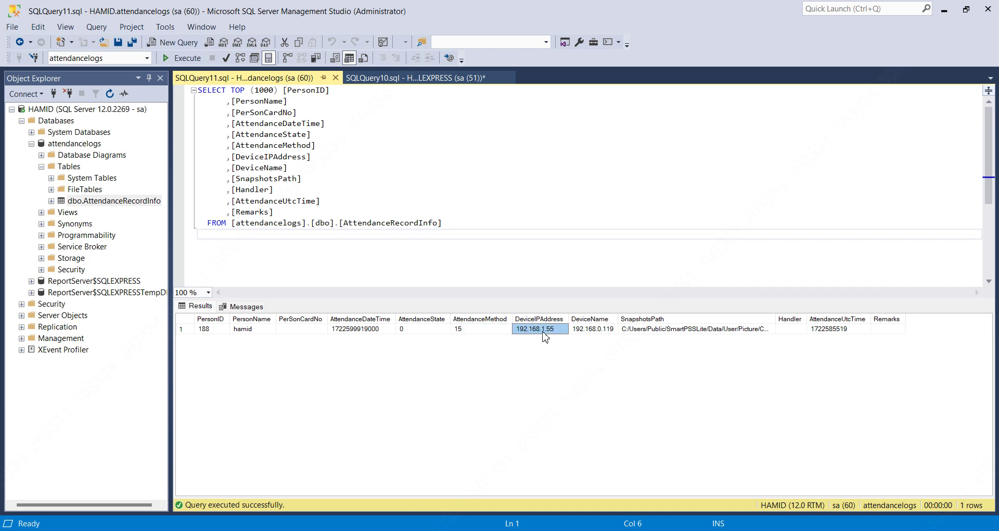
{"action": "left_click", "coordinate": [854, 331]}
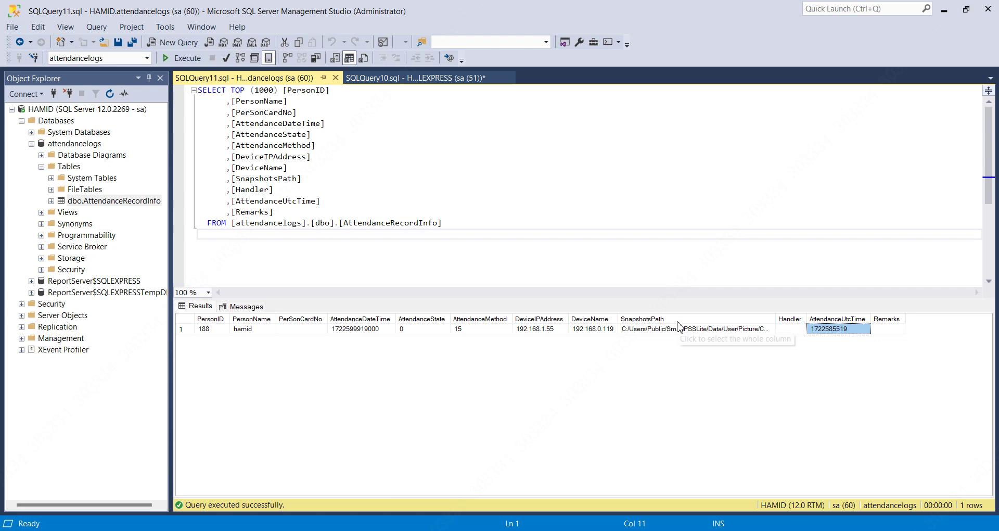
{"action": "left_click", "coordinate": [678, 328]}
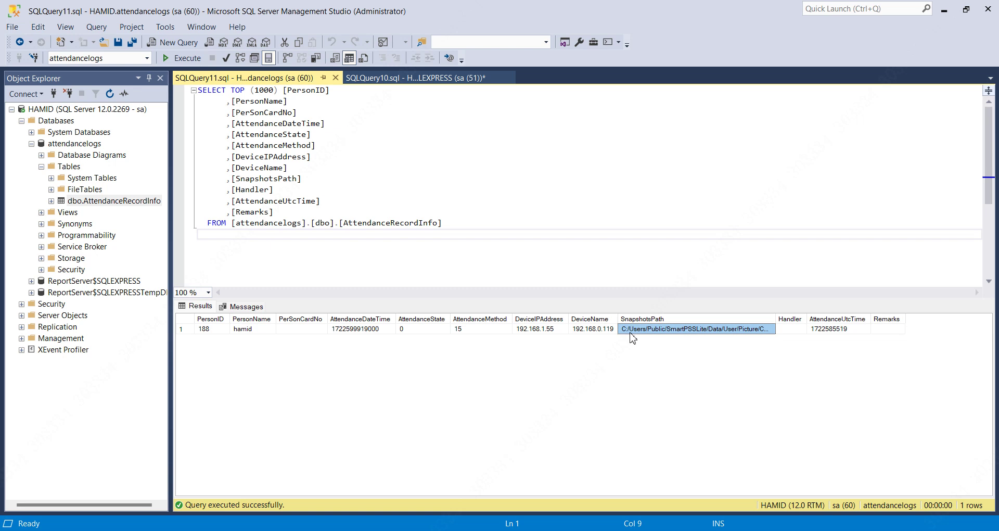
{"action": "left_click", "coordinate": [352, 331]}
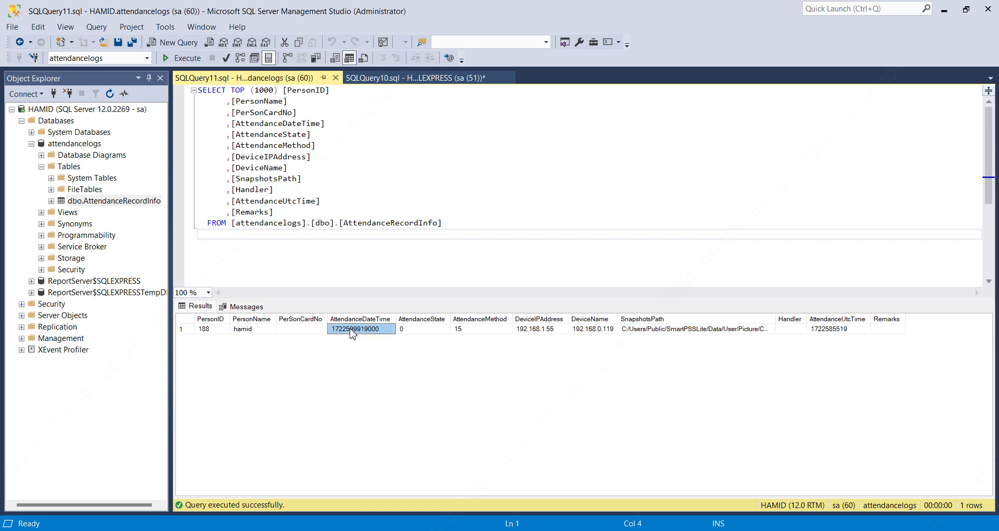
{"action": "right_click", "coordinate": [388, 332]}
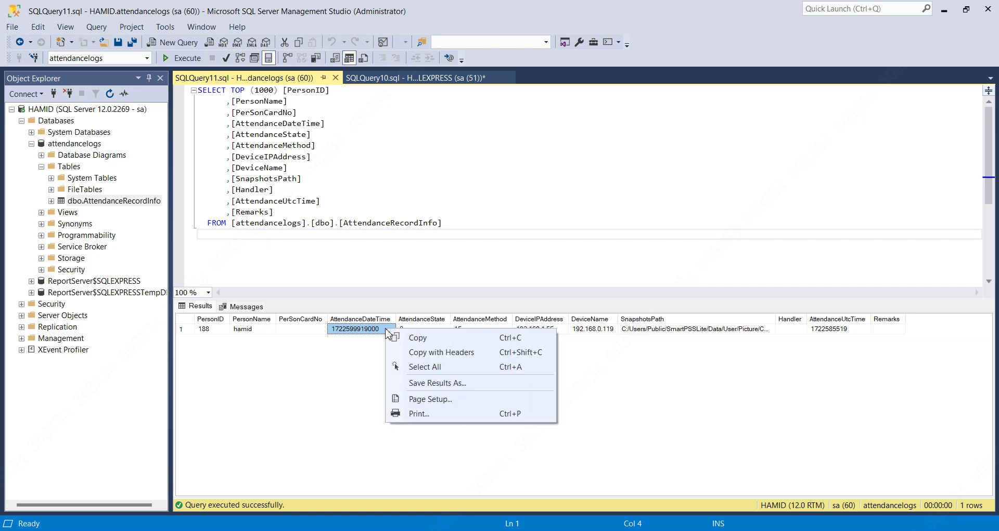
{"action": "left_click", "coordinate": [430, 340]}
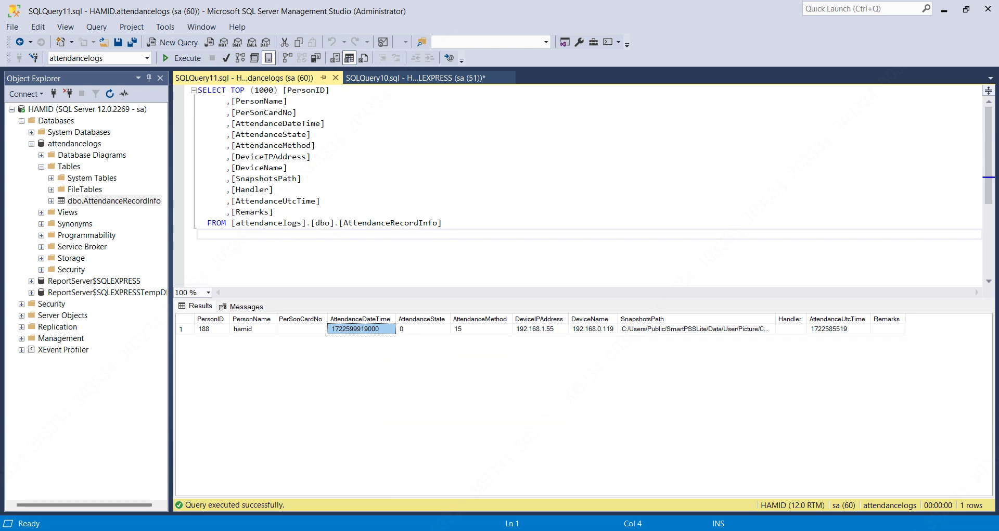
{"action": "left_click", "coordinate": [99, 458]}
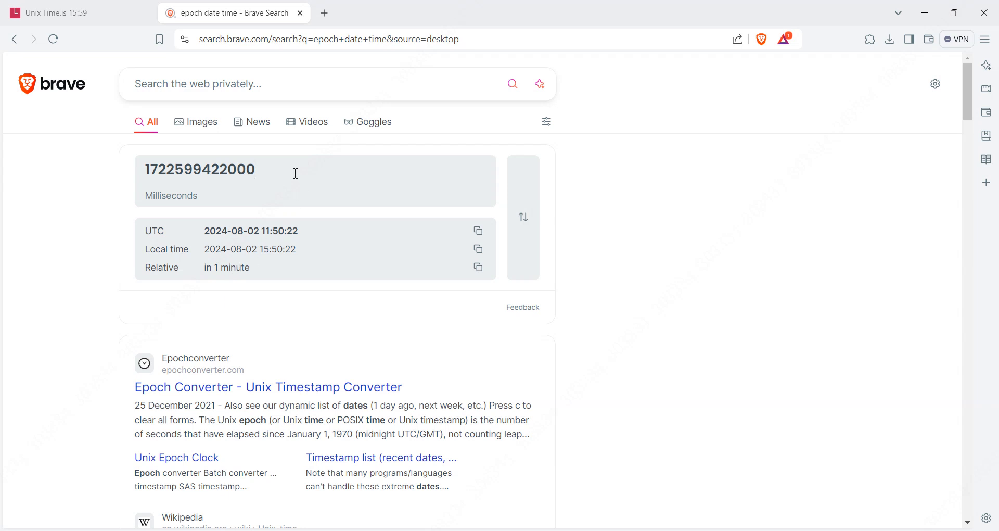
{"action": "left_click_drag", "start_coordinate": [296, 173], "coordinate": [96, 167]}
{"action": "key", "text": "ctrl+v"}
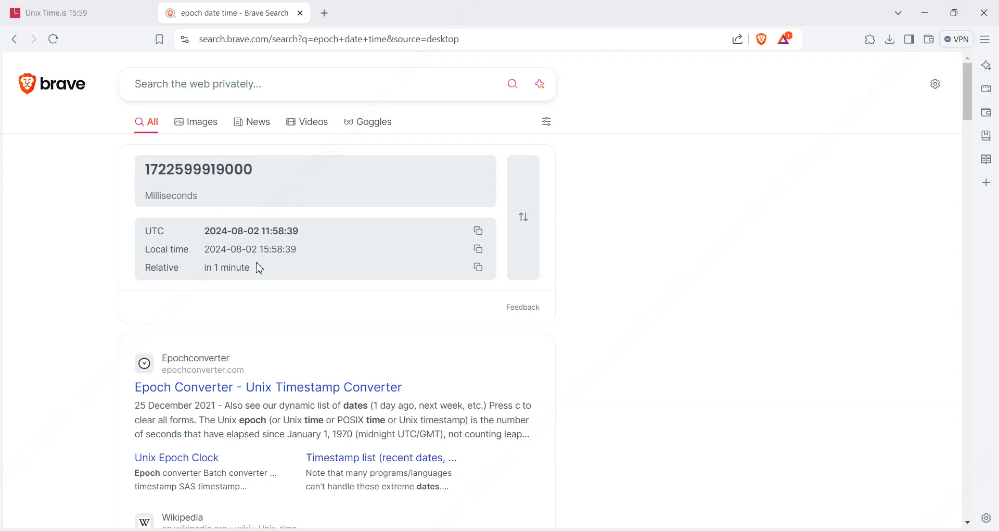
{"action": "left_click_drag", "start_coordinate": [263, 250], "coordinate": [314, 250]}
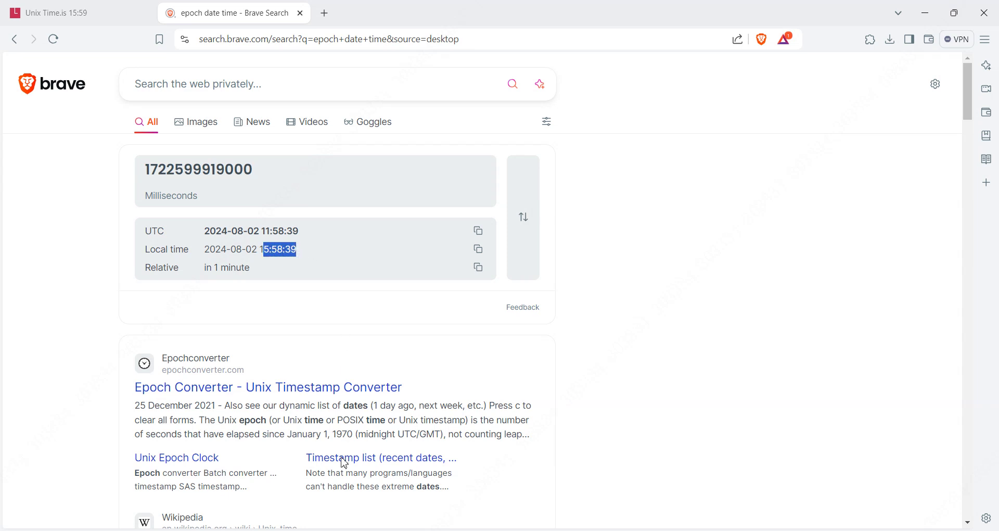
- Restore SmartPSS Lite to a smaller window placed beside the converted time
{"action": "key", "text": "alt+Tab"}
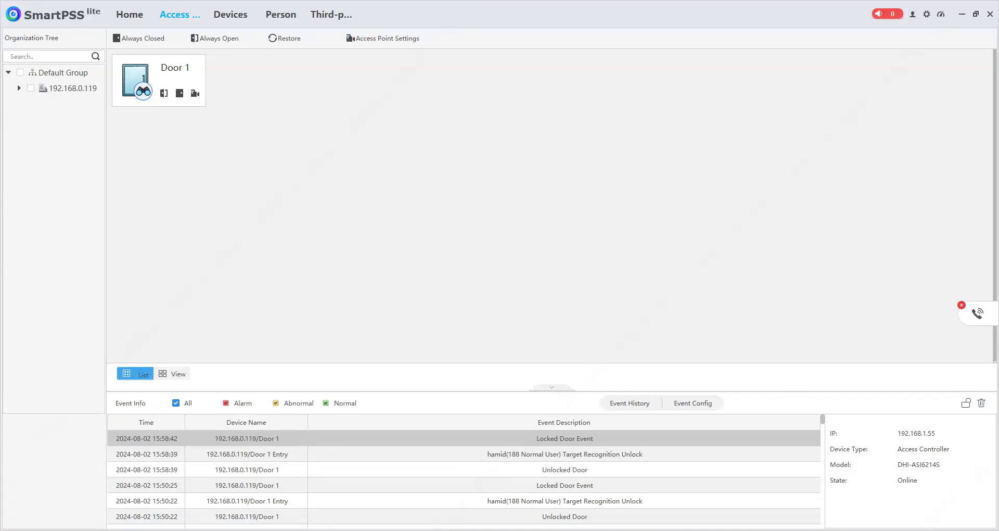
{"action": "double_click", "coordinate": [541, 9]}
{"action": "left_click_drag", "start_coordinate": [562, 66], "coordinate": [717, 51]}
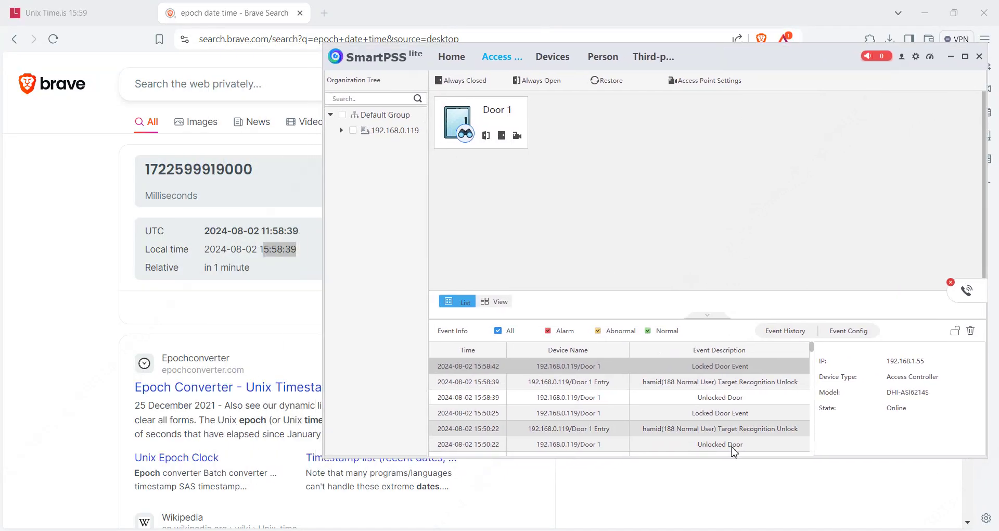
- Select the 15:58:39 Door 1 Entry event to match it against the converted time
{"action": "left_click", "coordinate": [486, 387]}
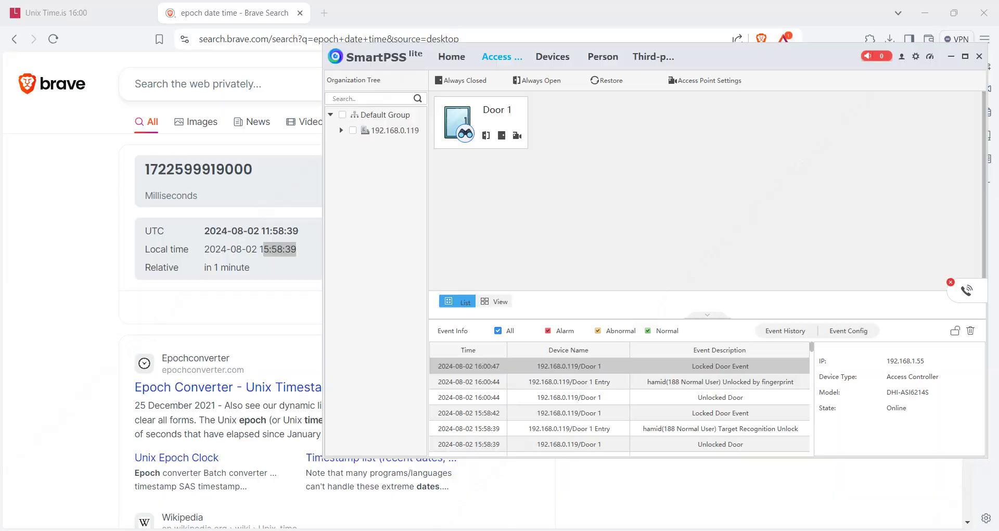
{"action": "key", "text": "alt+Tab"}
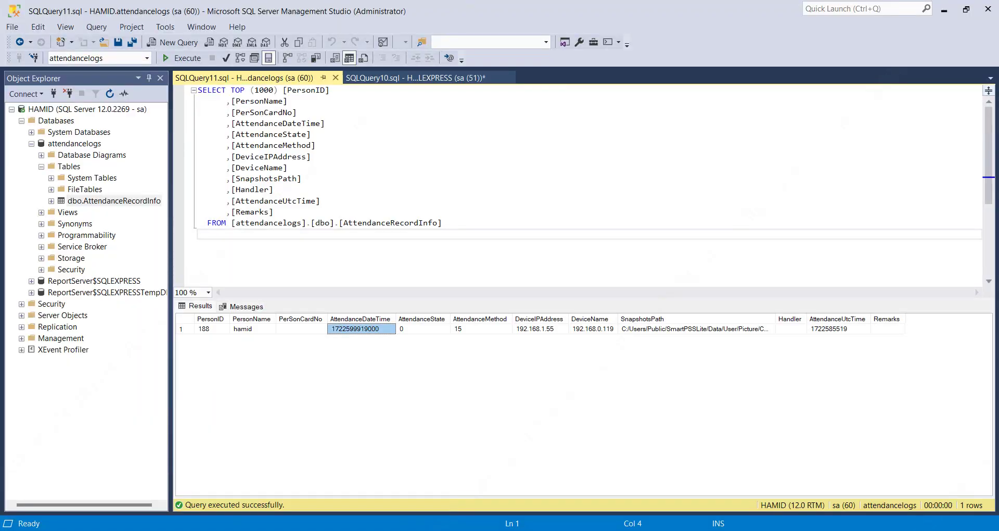
- Rerun the AttendanceRecordInfo query and check row 2's AttendanceMethod value of 4
{"action": "left_click", "coordinate": [186, 58]}
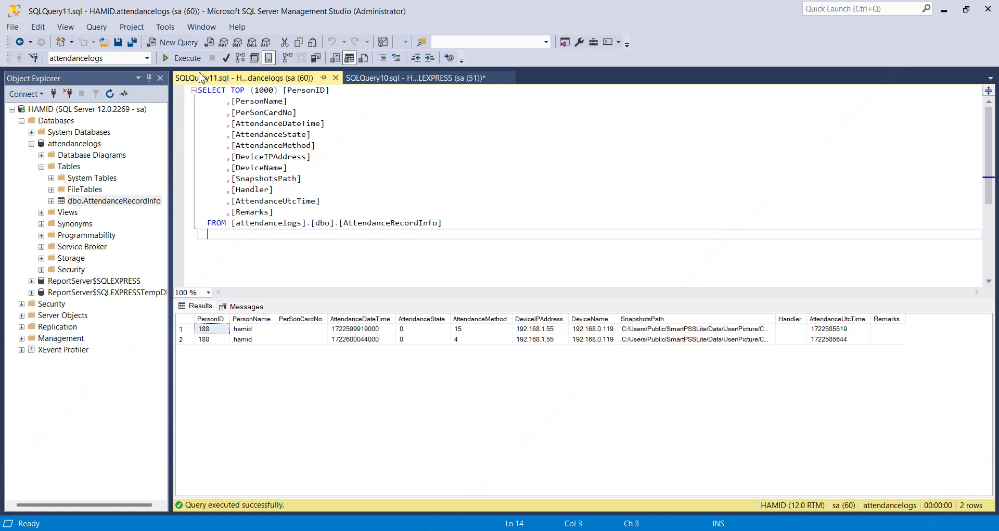
{"action": "left_click", "coordinate": [462, 346]}
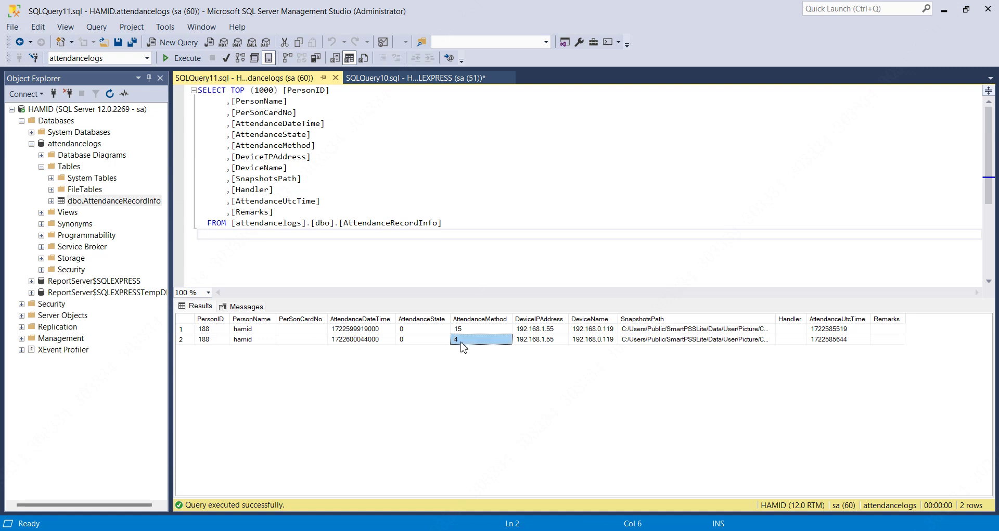